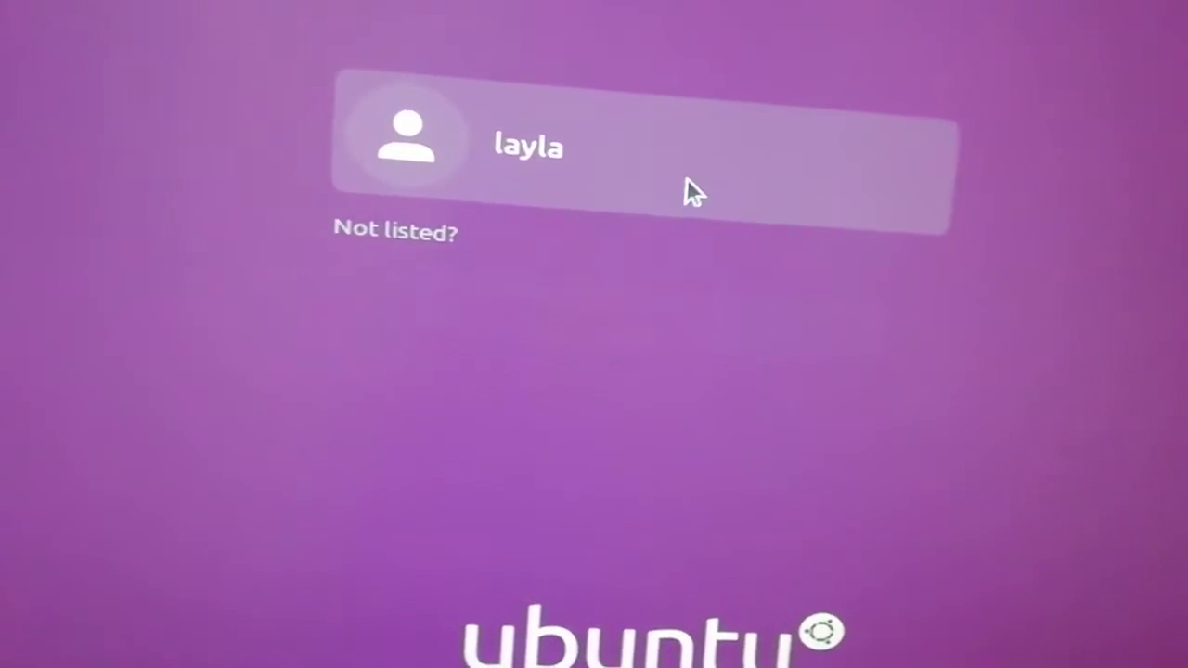
- Sign in by choosing the user account on the login screen and submitting the password
{"action": "left_click", "coordinate": [687, 178]}
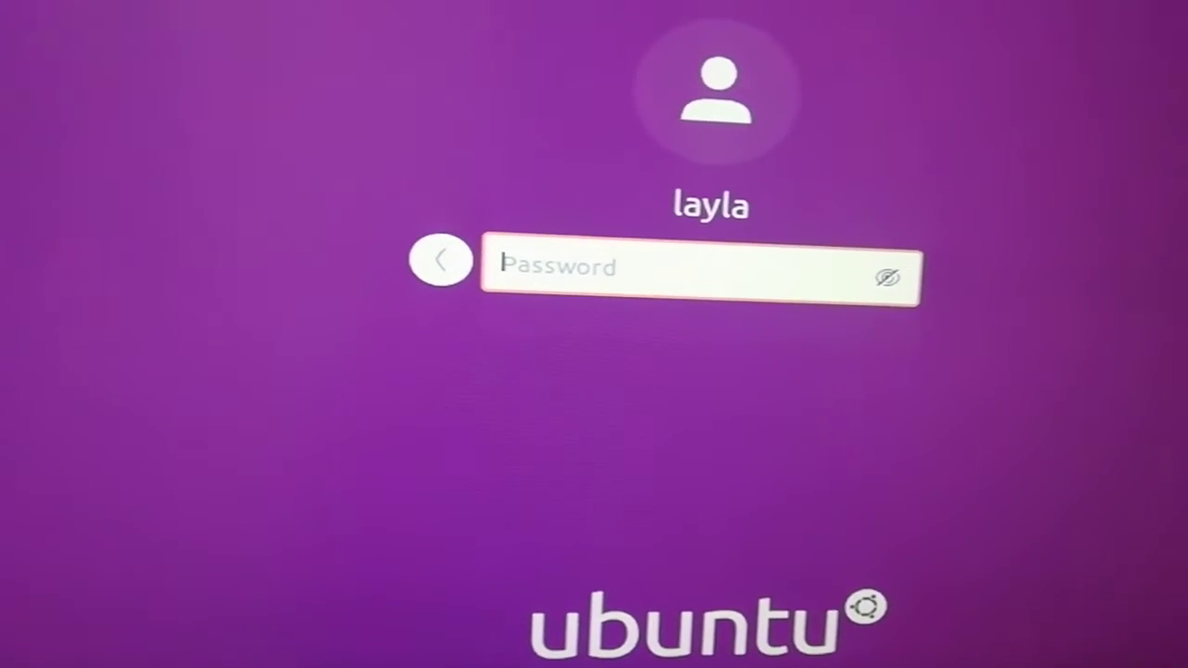
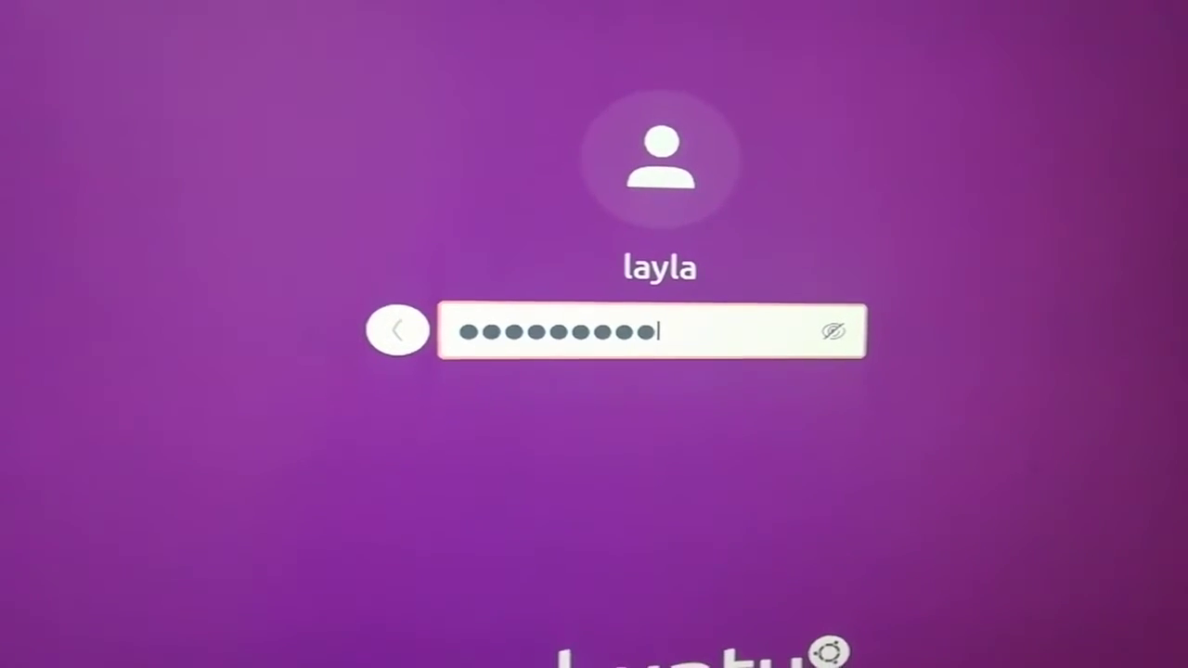
{"action": "key", "text": "Return"}
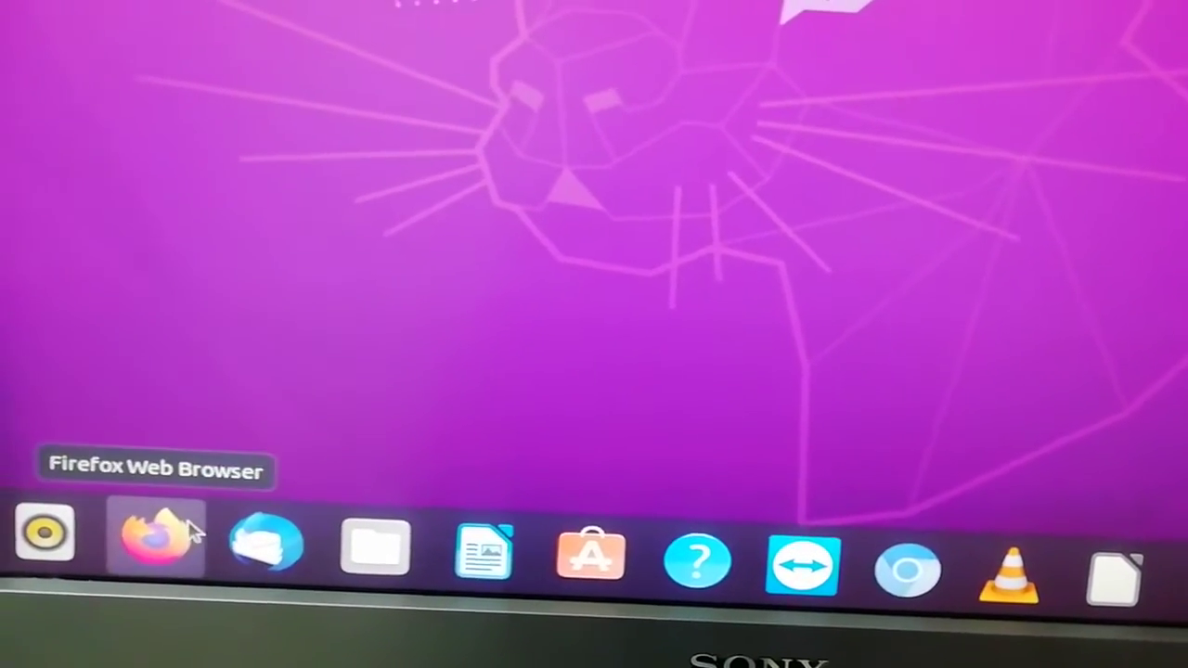
- Relaunch Firefox from the dock to show Google's Kaizer Chiefs squad results
{"action": "left_click", "coordinate": [160, 543]}
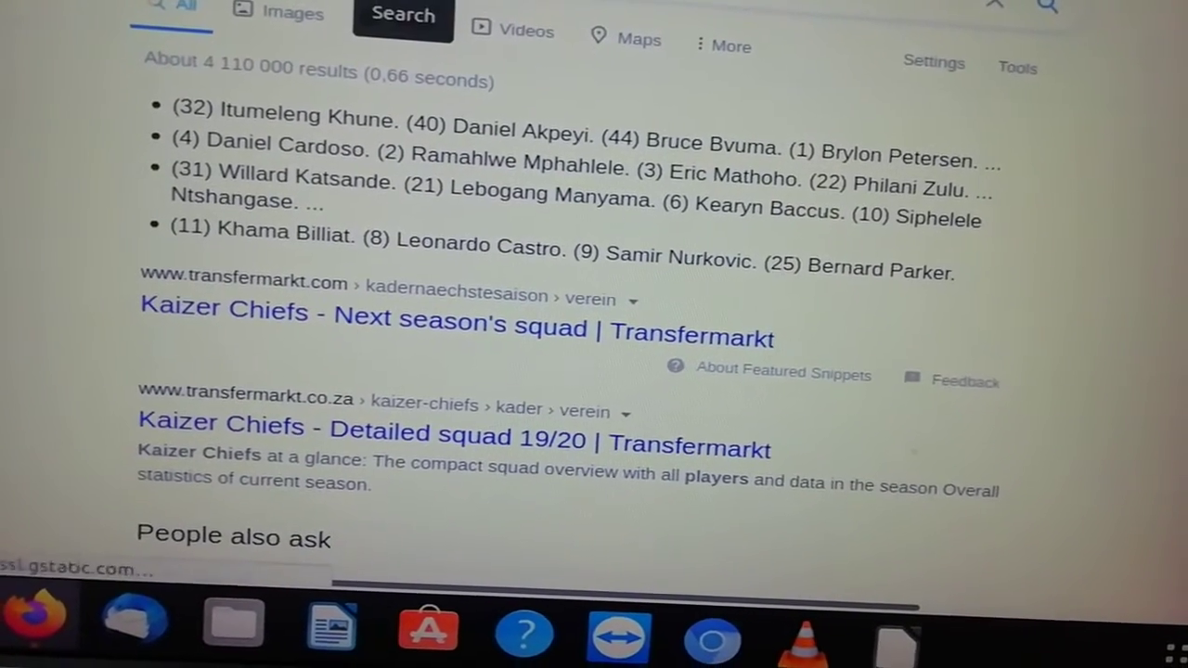
- Switch the Kaizer Chiefs squad search to Google Images results
{"action": "left_click", "coordinate": [283, 15]}
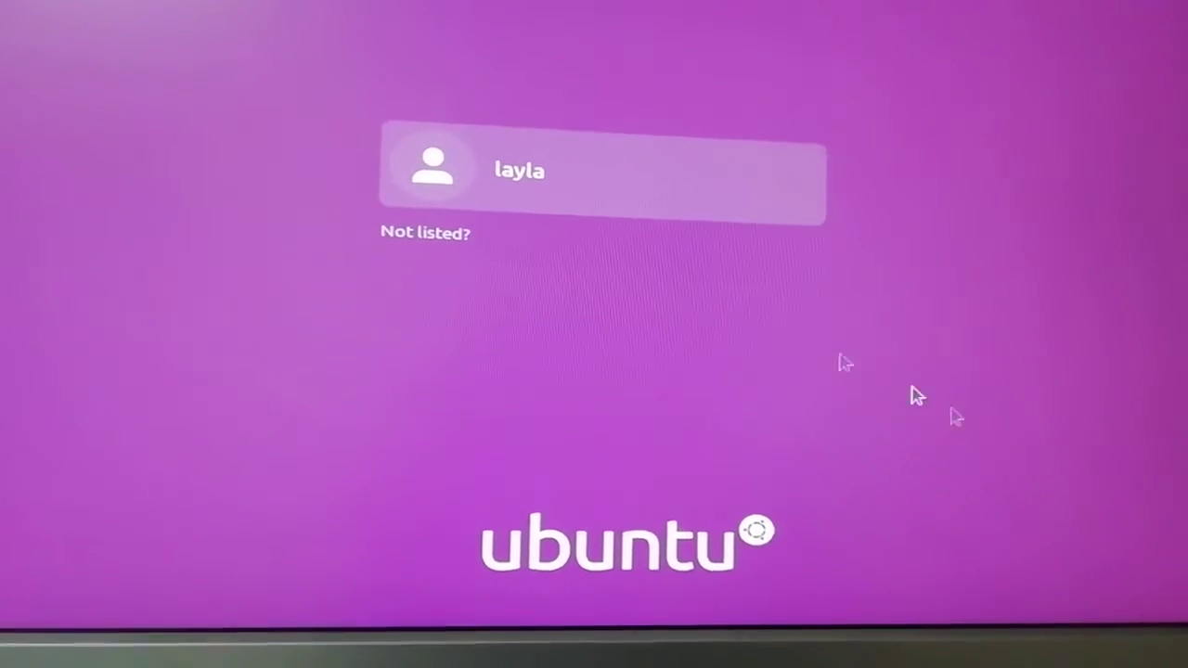
- Select the user account on the rebooted login screen to reveal the password field
{"action": "left_click", "coordinate": [659, 195]}
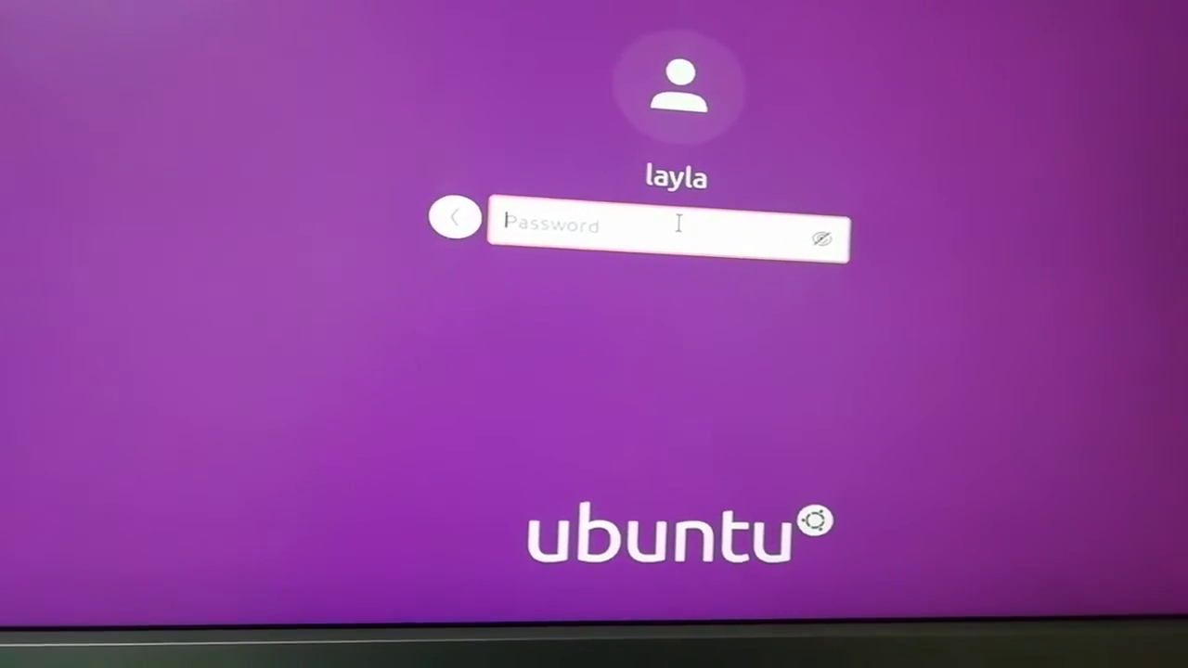
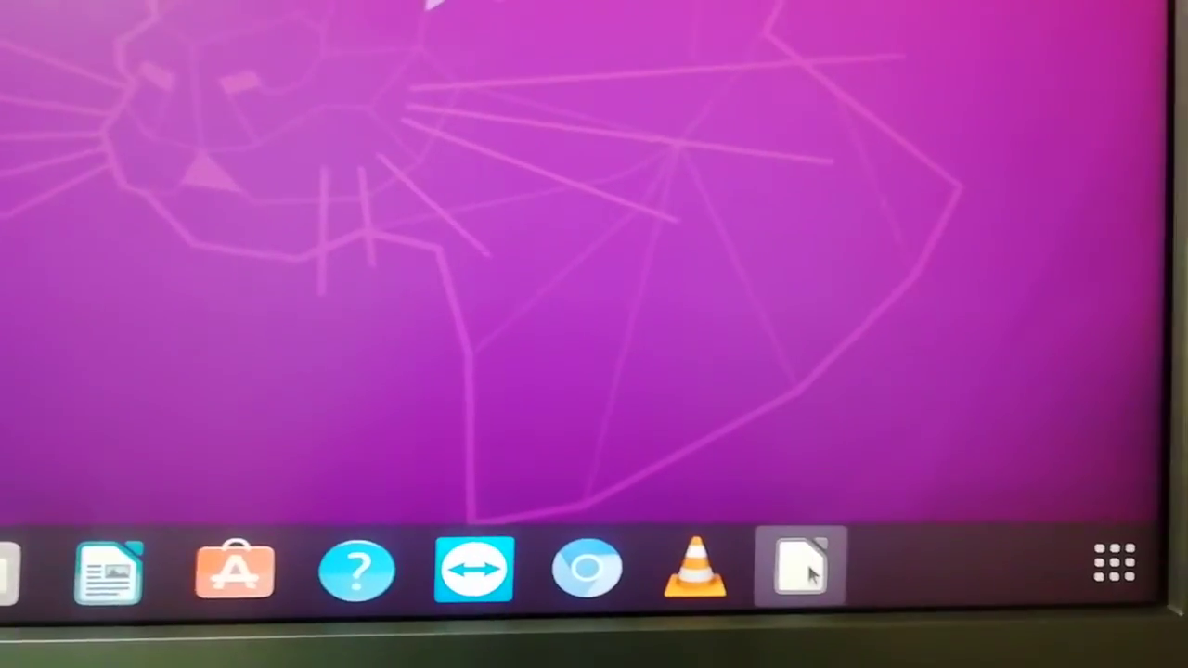
- Launch LibreOffice 6.4 from the dock to bring up Document Recovery
{"action": "left_click", "coordinate": [803, 571]}
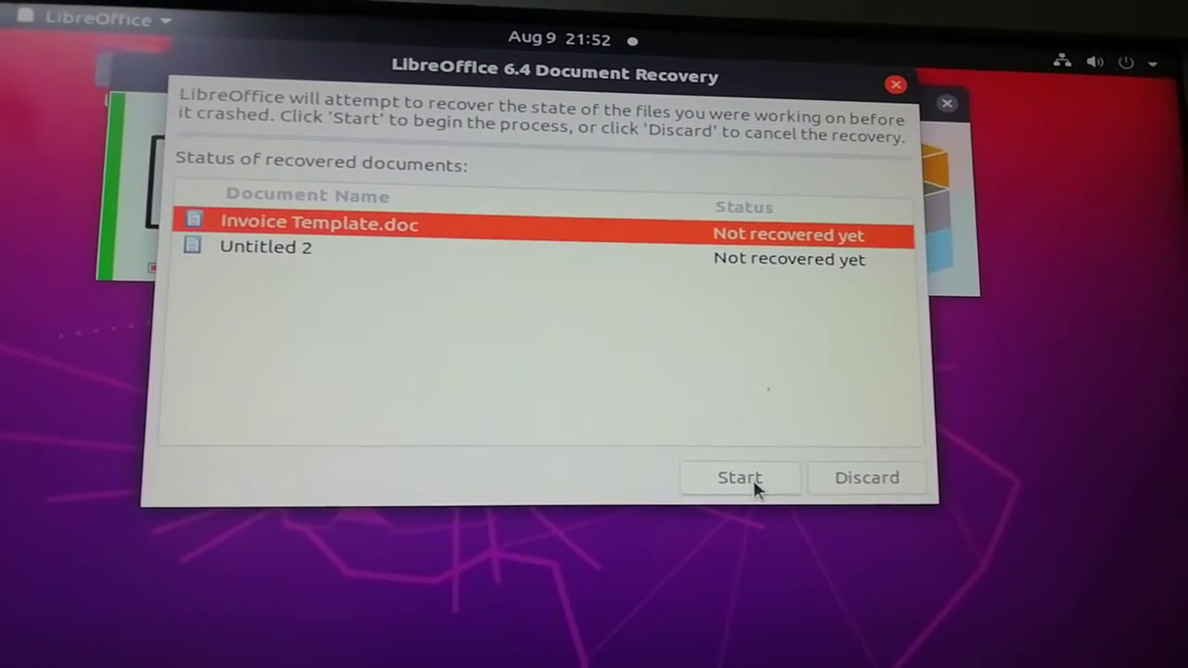
- Start recovery of Invoice Template.doc and Untitled 2 in the Document Recovery dialog
{"action": "left_click", "coordinate": [751, 489]}
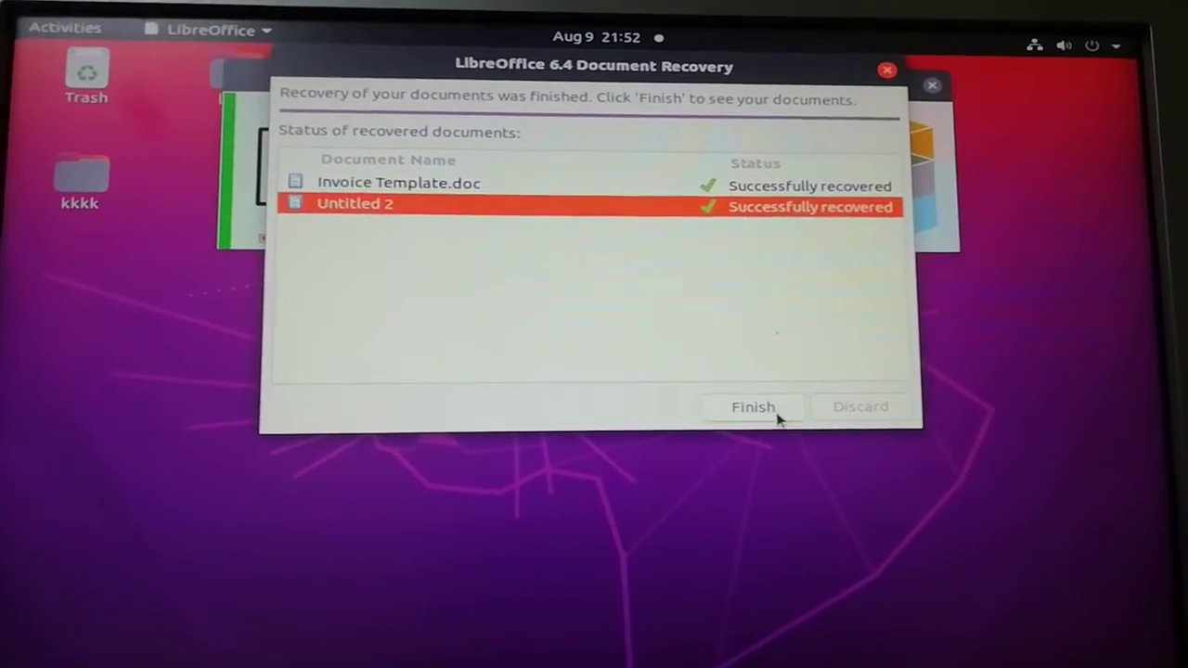
- Finish recovery and dismiss Tip of the Day, keeping Untitled 1 open by cancelling its close
{"action": "left_click", "coordinate": [756, 416]}
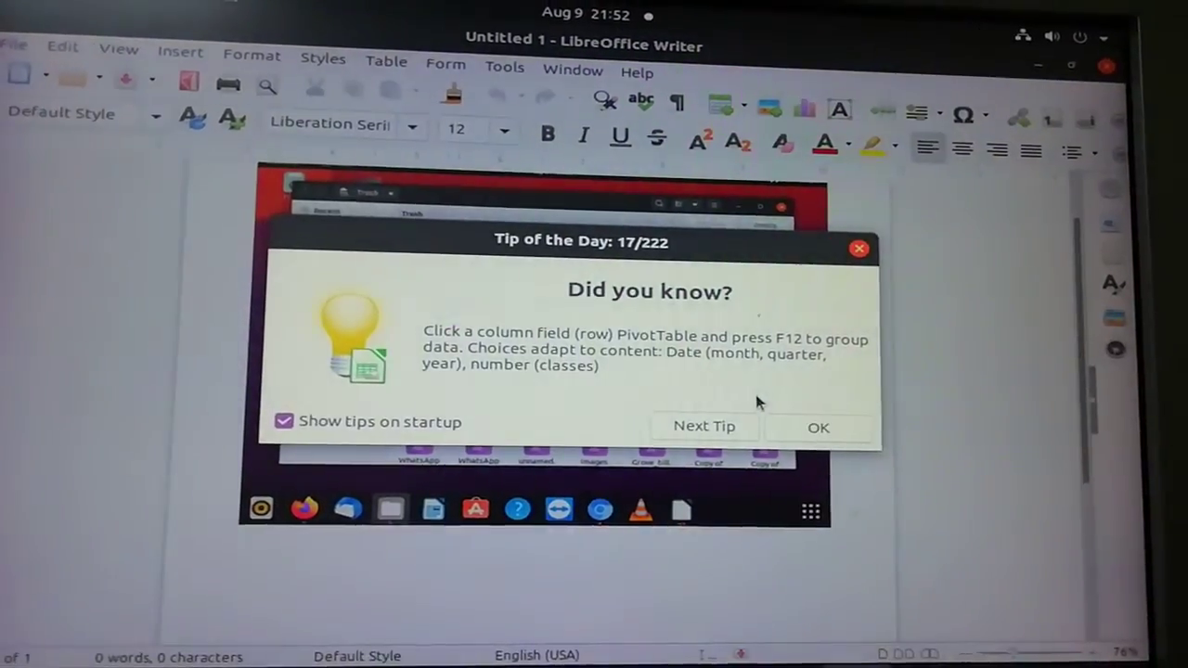
{"action": "left_click", "coordinate": [822, 422]}
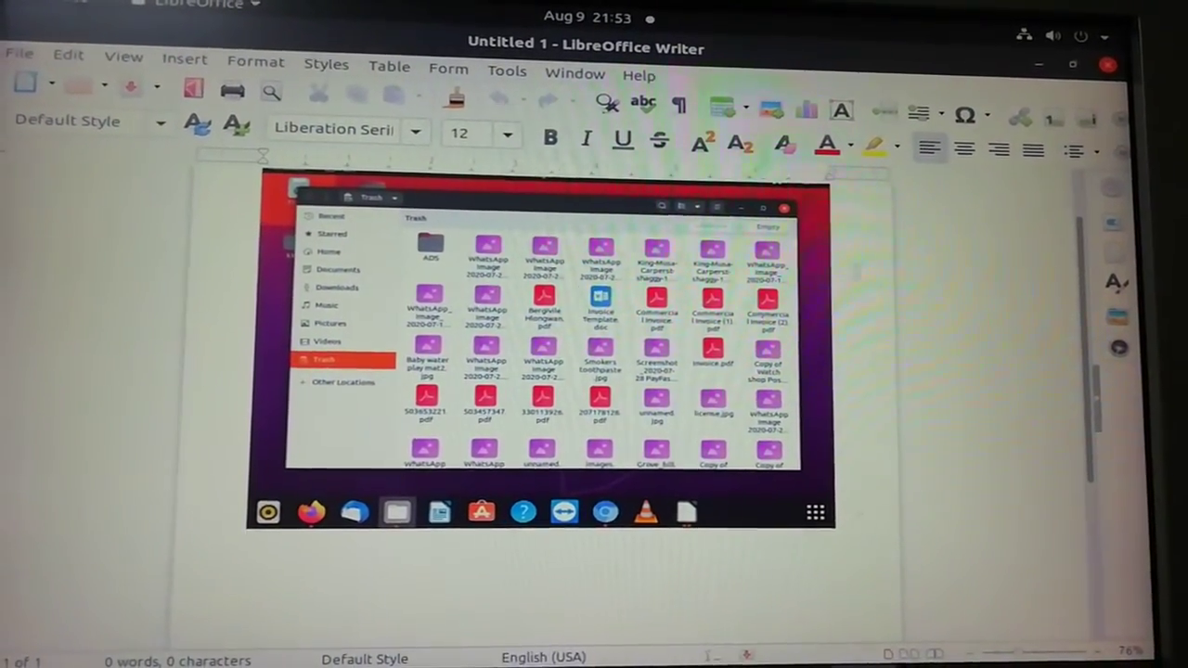
{"action": "left_click", "coordinate": [1103, 85]}
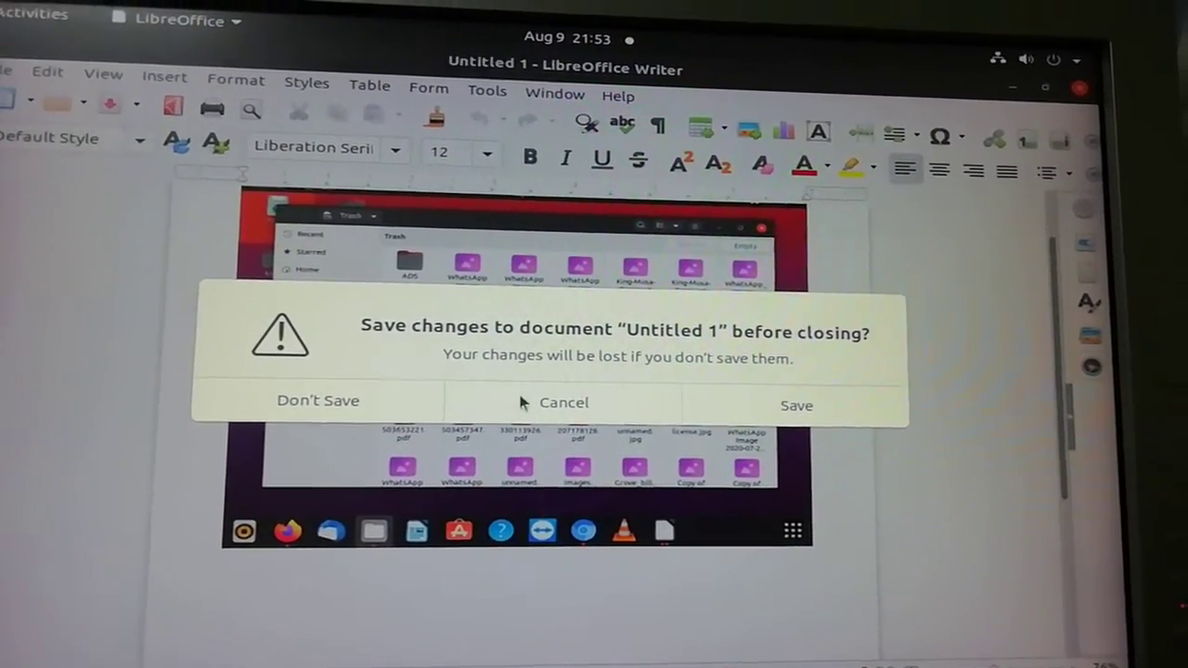
{"action": "left_click", "coordinate": [569, 400]}
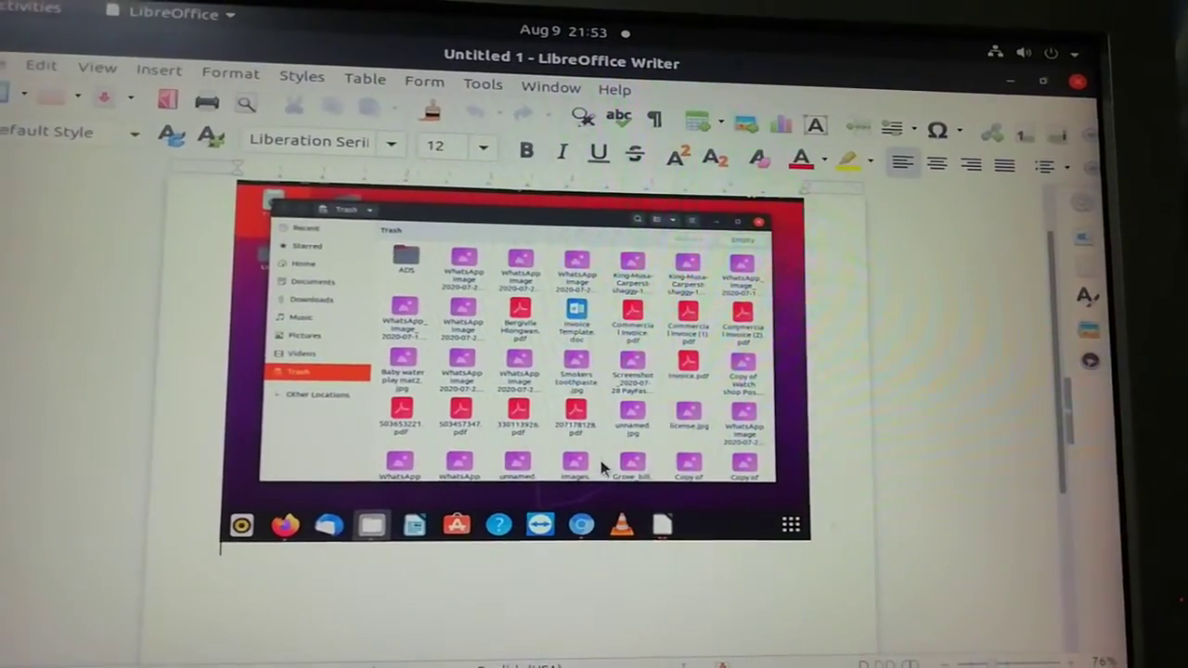